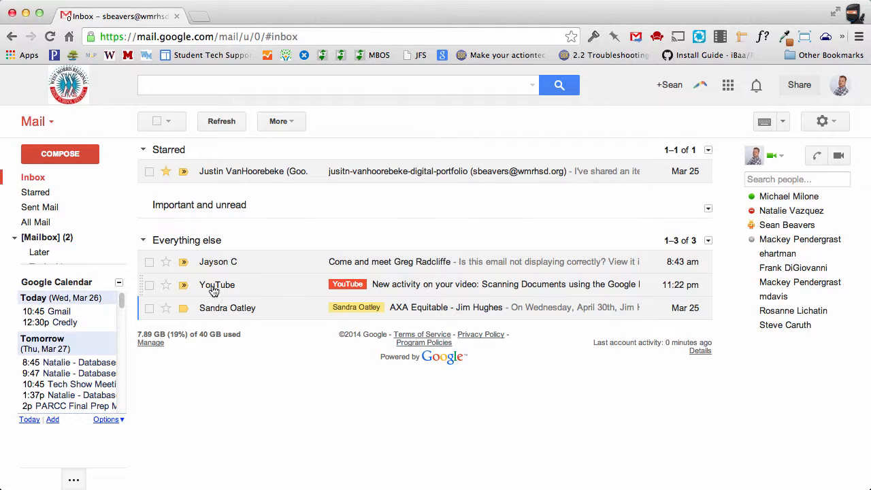
Select the YouTube notification and choose Filter messages like these from More
left_click(149, 285)
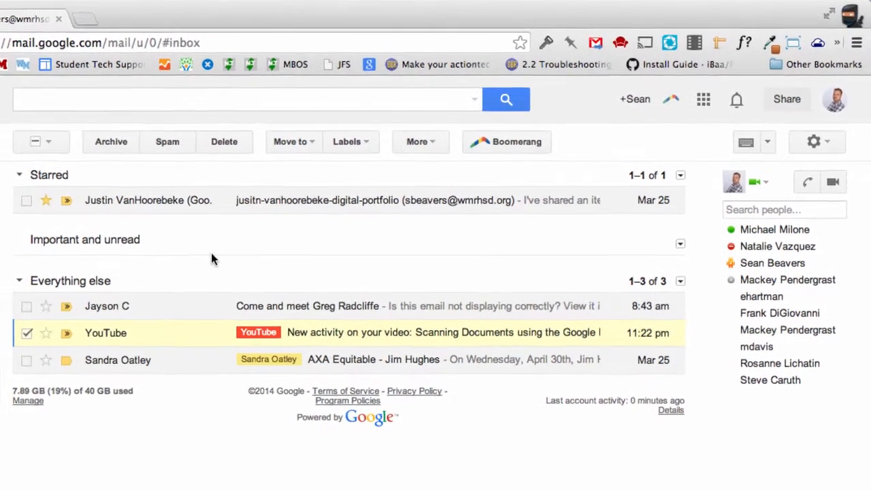
left_click(427, 147)
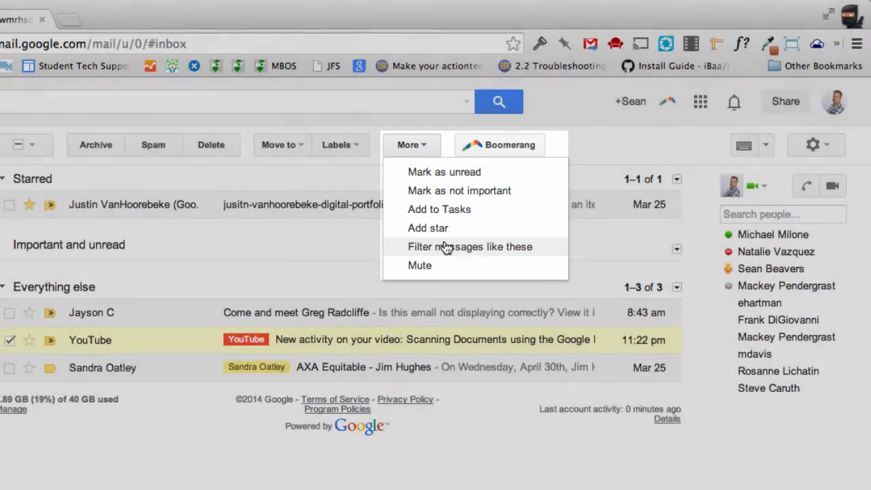
left_click(445, 246)
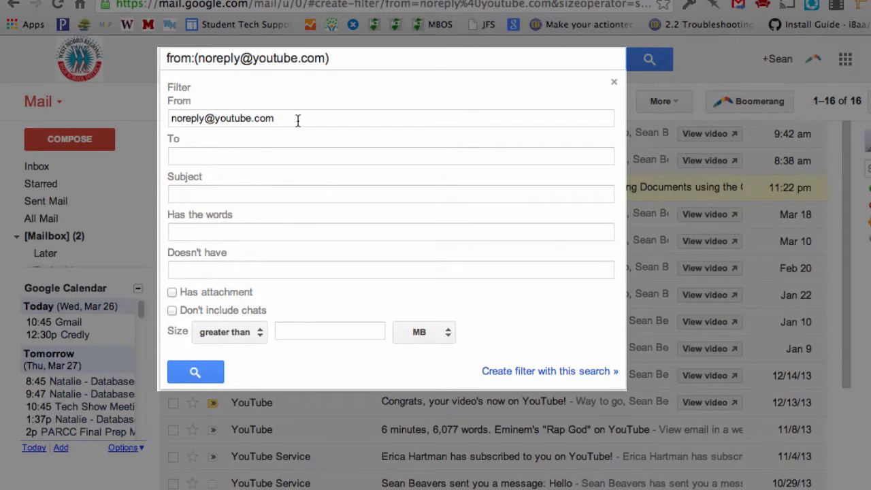
Set the filter Subject to 'Congrats, your video is on YouTube!', keeping the size comparison as greater than
left_click(194, 193)
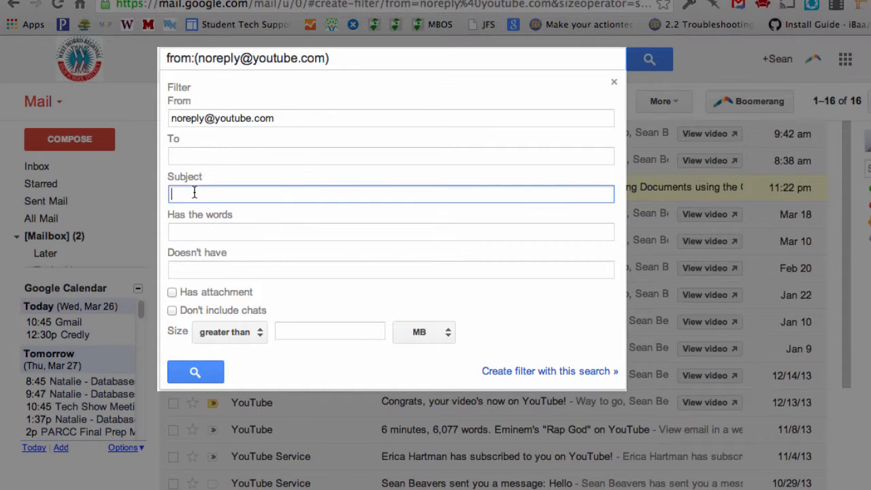
type("Congrats, your video is on YouTube!")
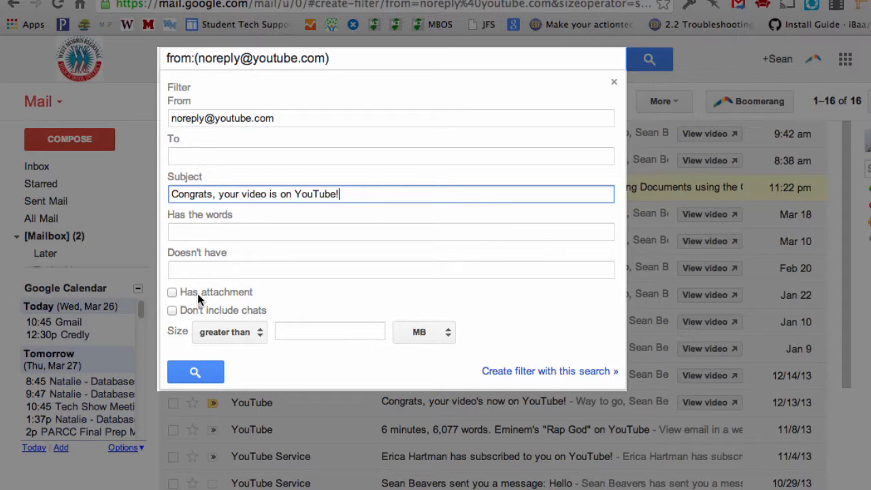
left_click(255, 332)
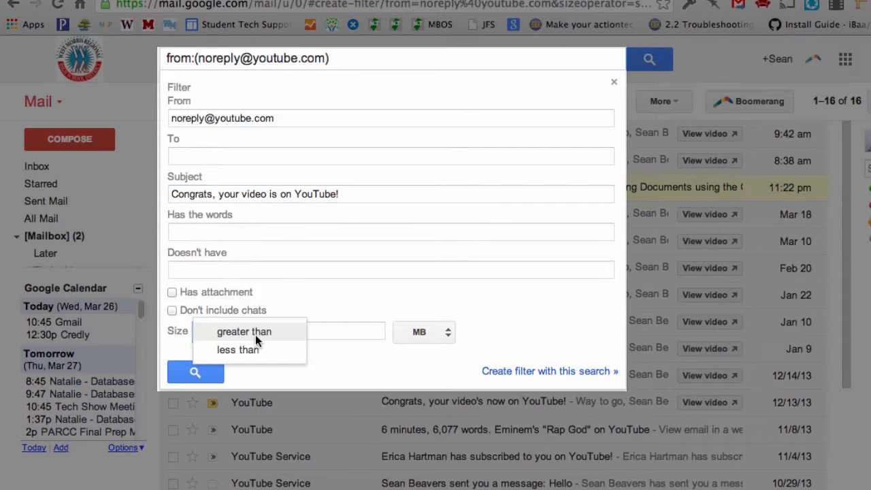
left_click(339, 358)
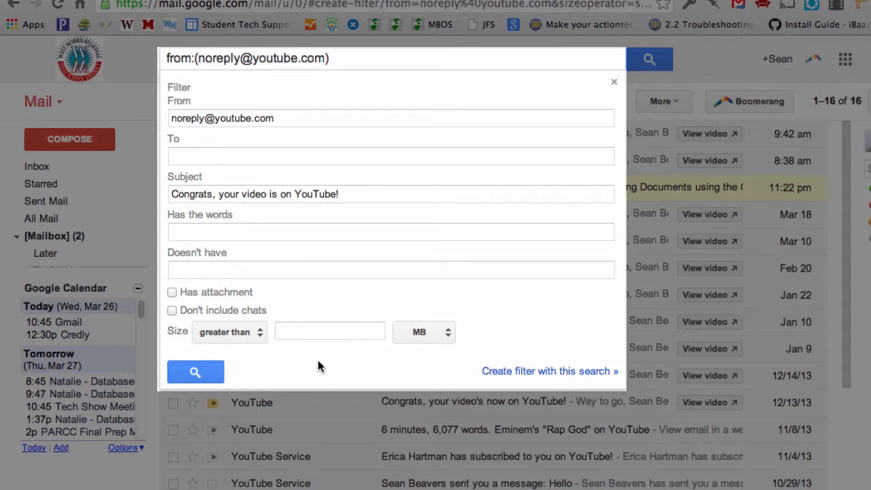
Tick Skip the Inbox, apply the YouTube label, and tick Also apply filter to 7 matching conversations
left_click(519, 375)
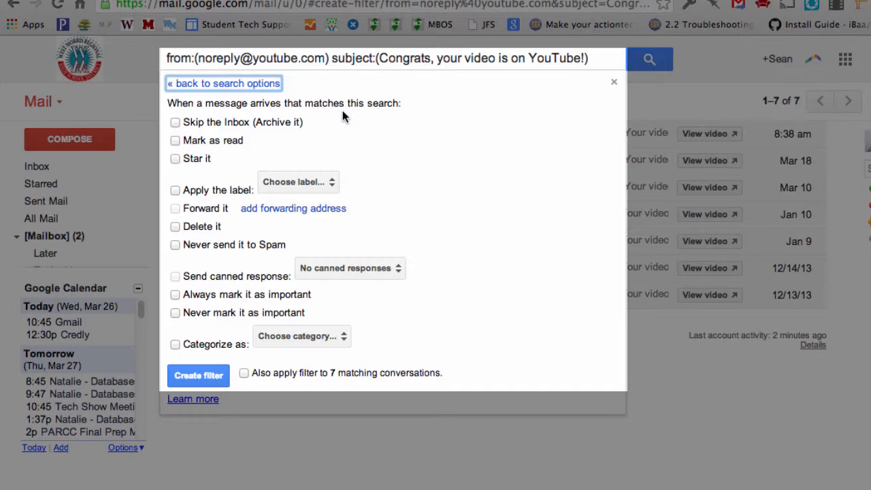
left_click(175, 123)
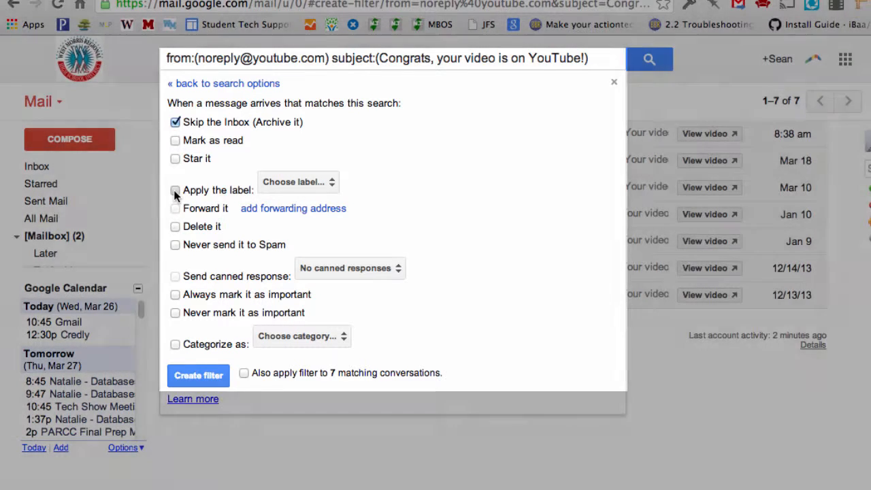
left_click(175, 191)
left_click(279, 181)
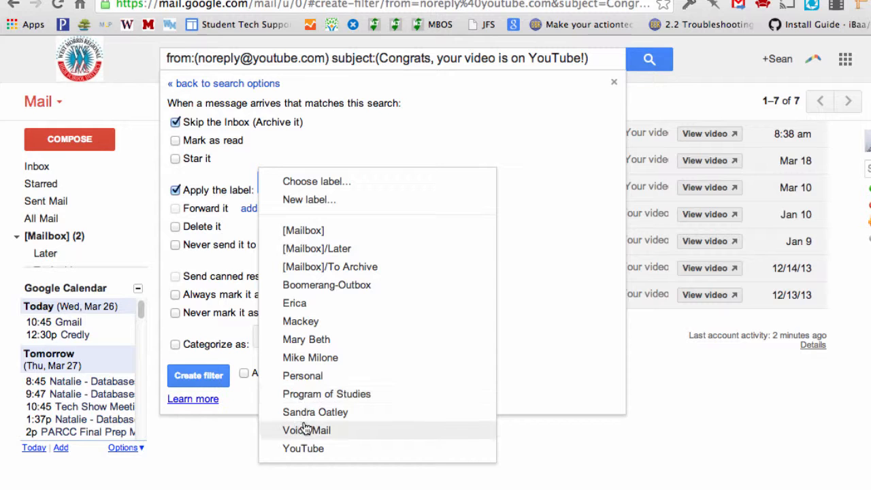
left_click(303, 449)
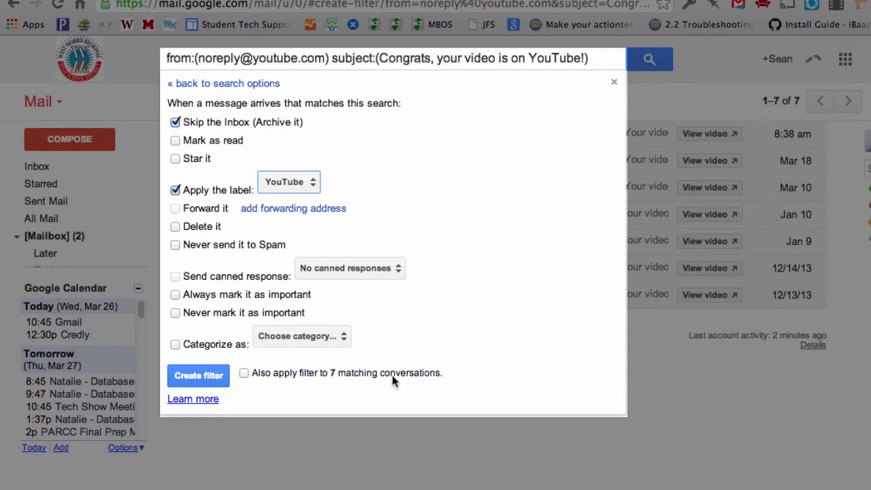
left_click(243, 373)
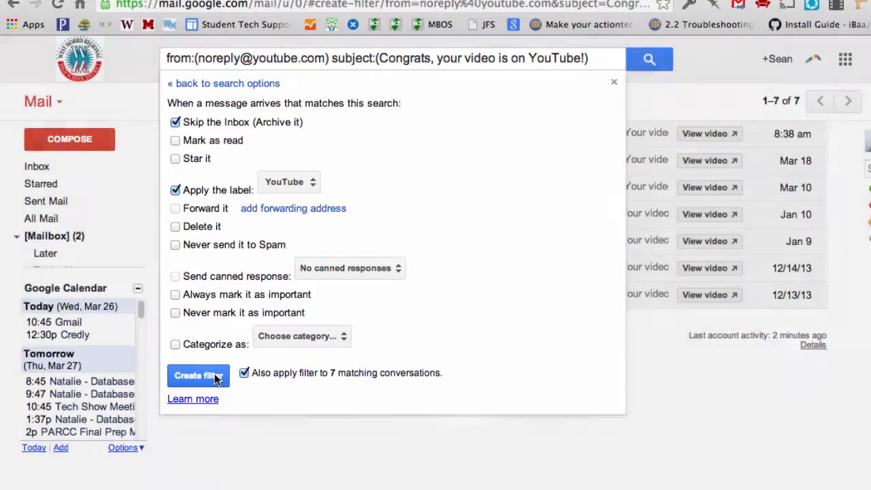
Create the YouTube filter, check the YouTube label's conversations, then go back to Inbox
left_click(215, 379)
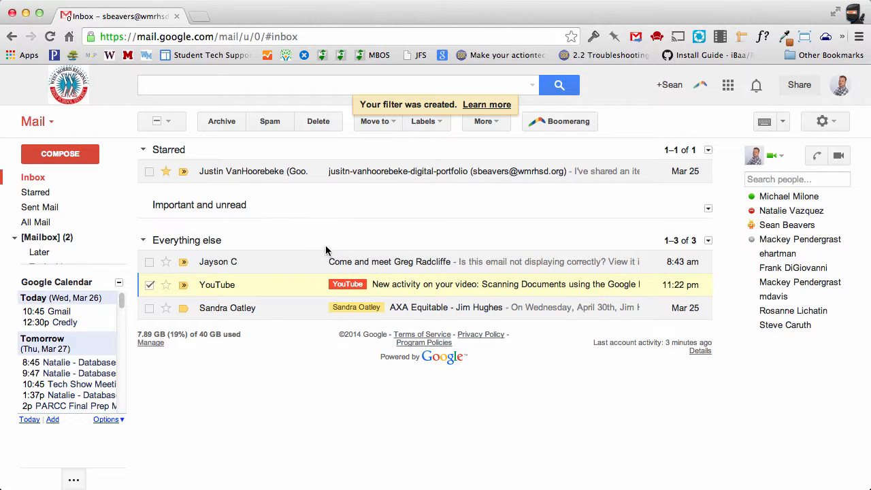
mouse_move(100, 226)
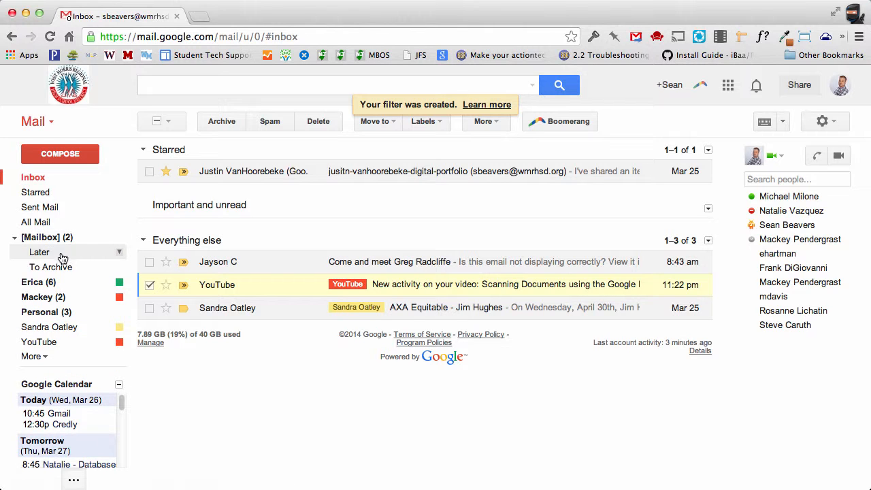
left_click(45, 344)
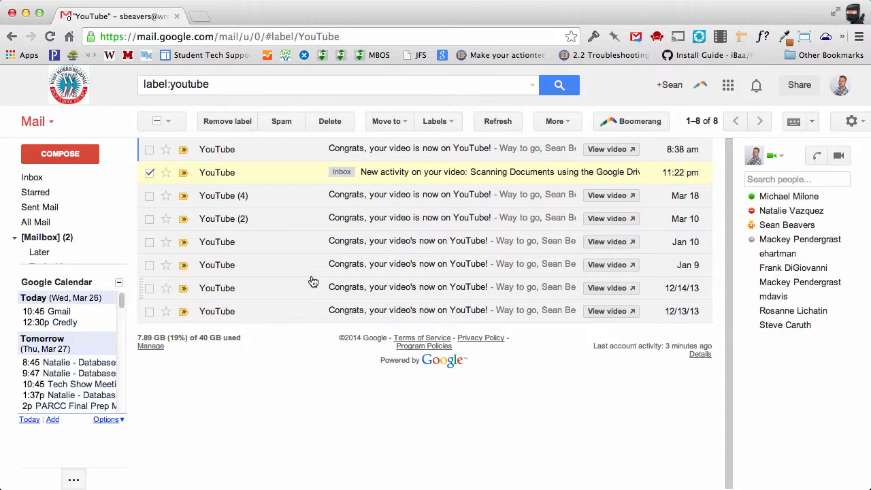
left_click(53, 183)
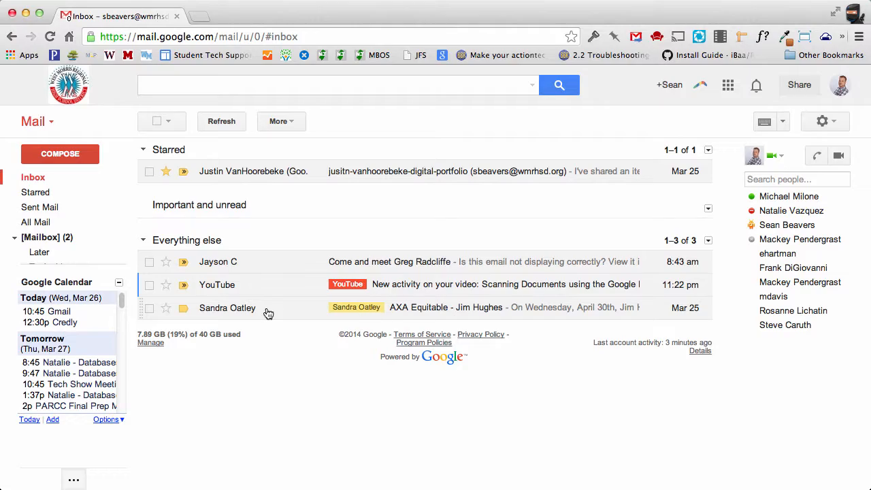
Start a filter from the colleague's AXA Equitable message and clear the mailing-list text from Has the words
left_click(149, 309)
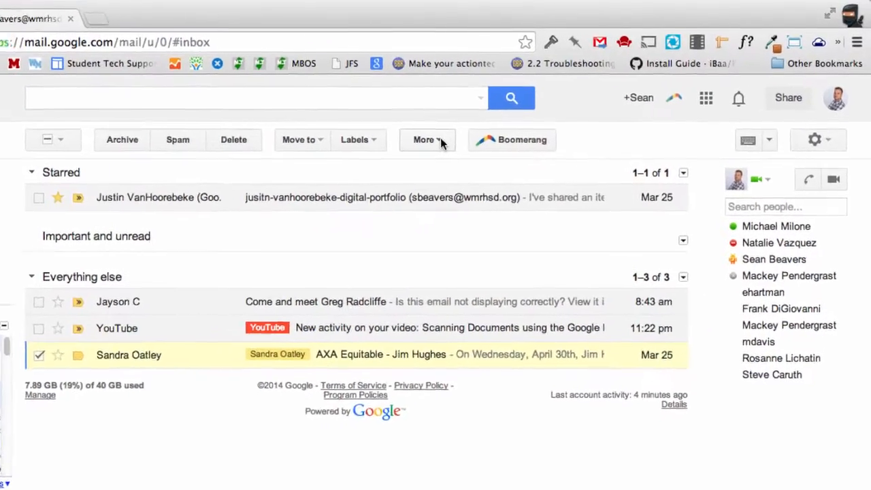
left_click(428, 142)
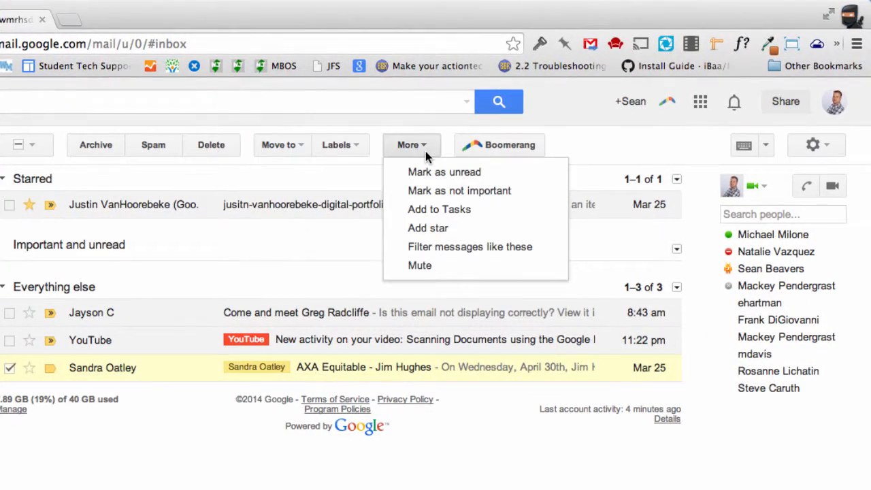
left_click(439, 247)
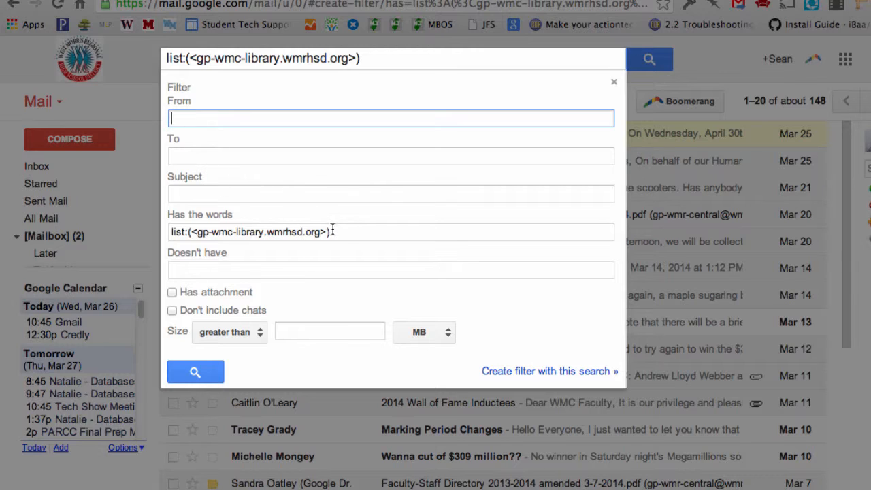
left_click_drag(331, 232, 168, 225)
key("BackSpace")
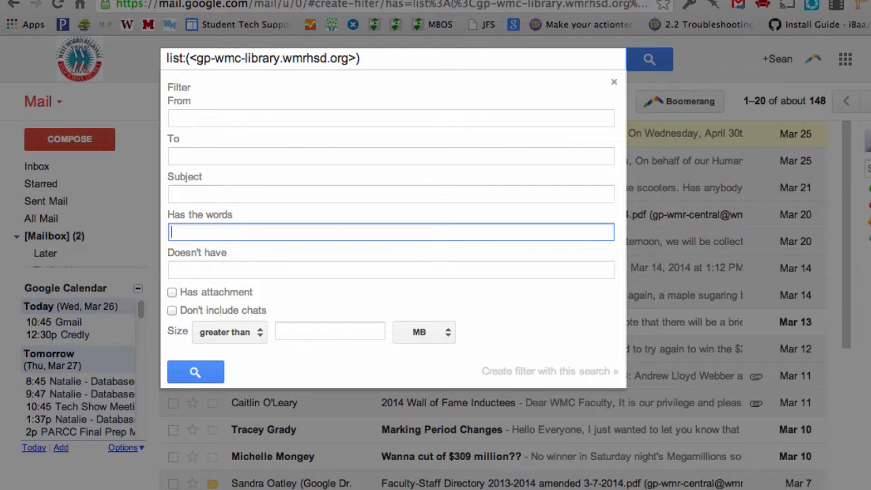
Fill the From field with the colleague's e-mail address, chosen from the suggestions
left_click(195, 119)
type("sa")
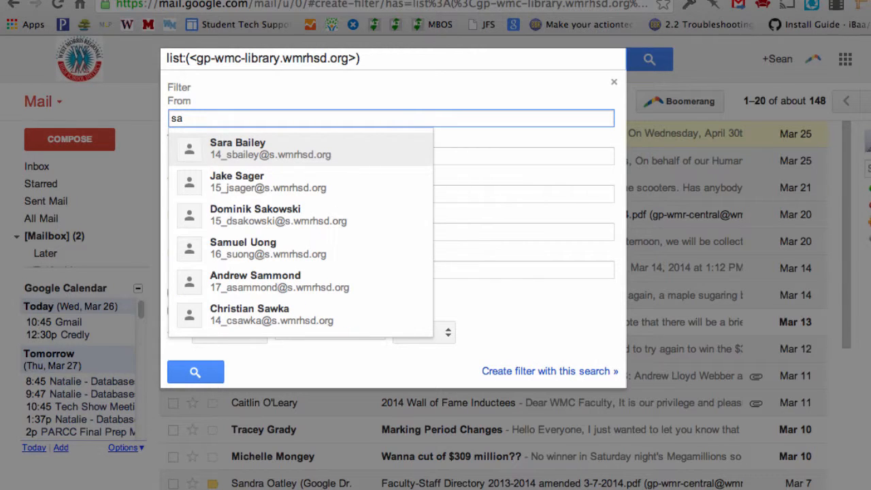
key("BackSpace")
type("oa")
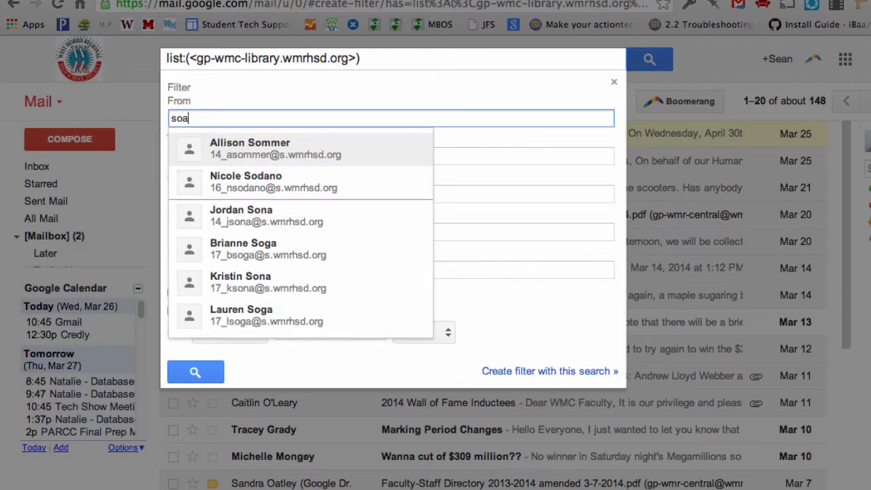
type("tley")
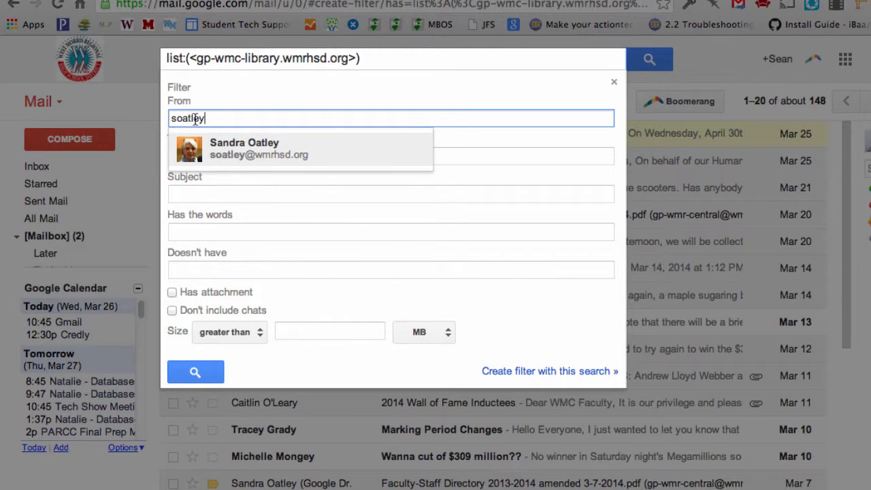
left_click(231, 150)
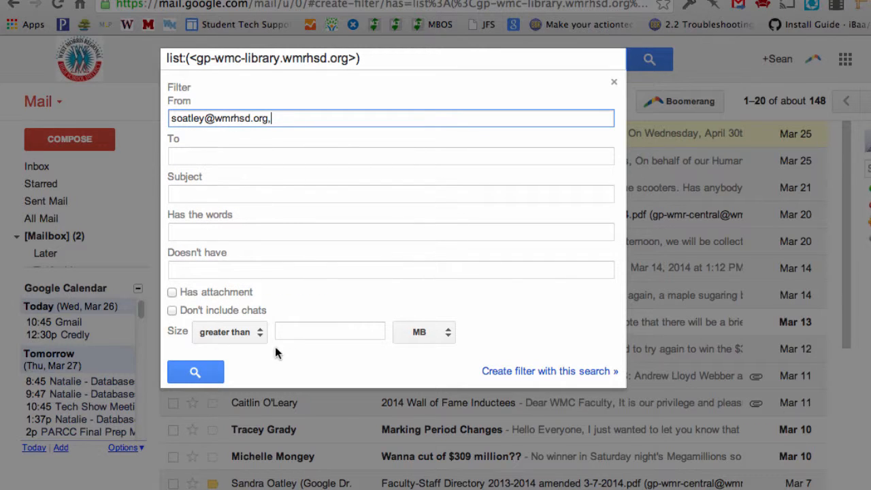
Create the filter applying the colleague's label, starring mail, and covering existing conversations
left_click(511, 372)
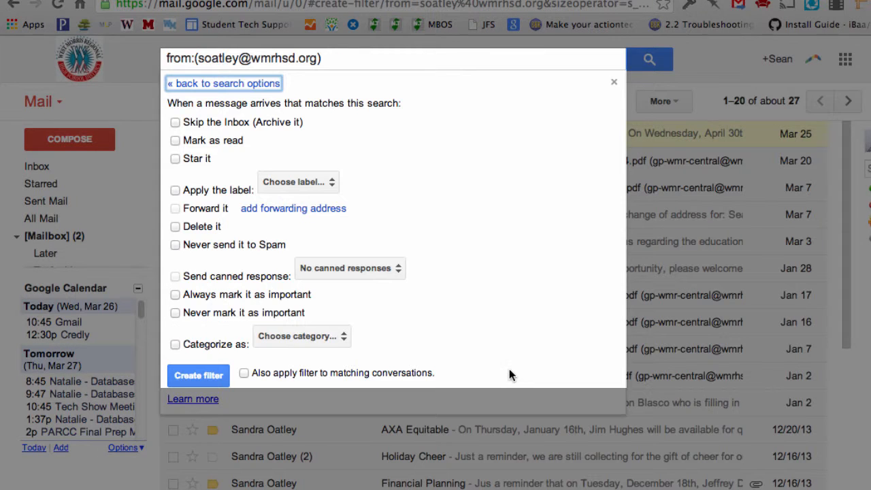
left_click(175, 190)
left_click(296, 189)
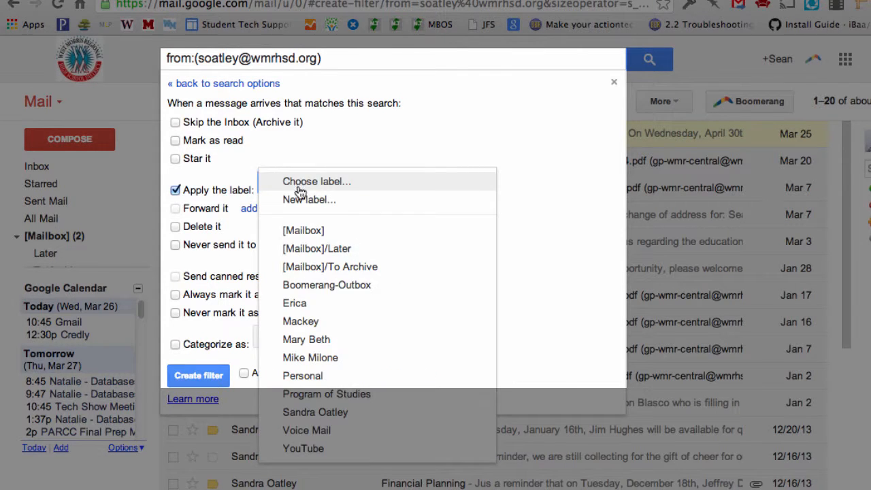
left_click(311, 411)
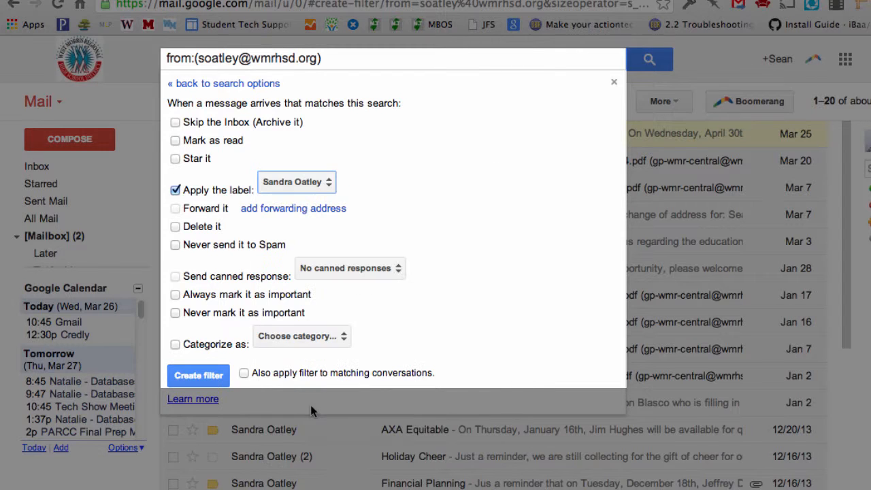
left_click(175, 158)
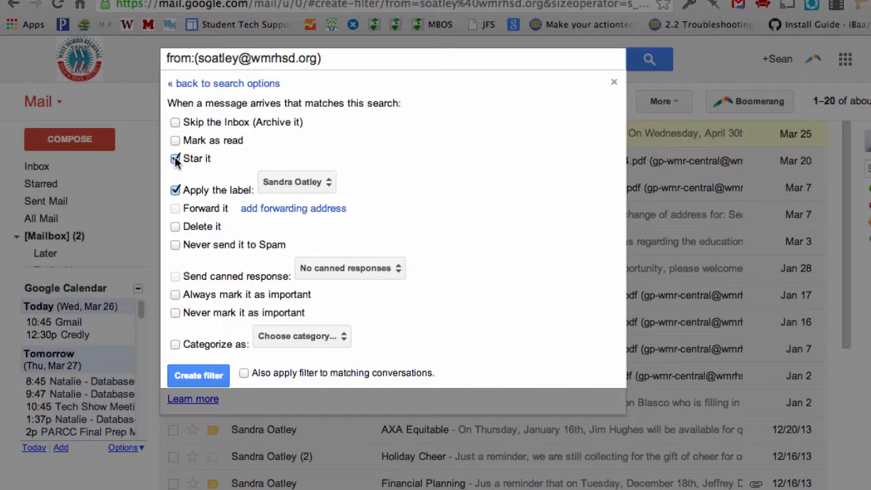
left_click(244, 374)
left_click(202, 376)
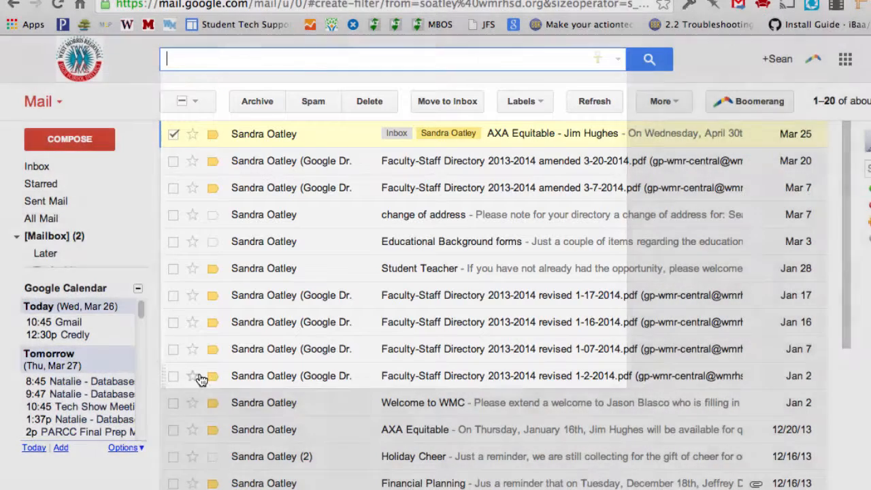